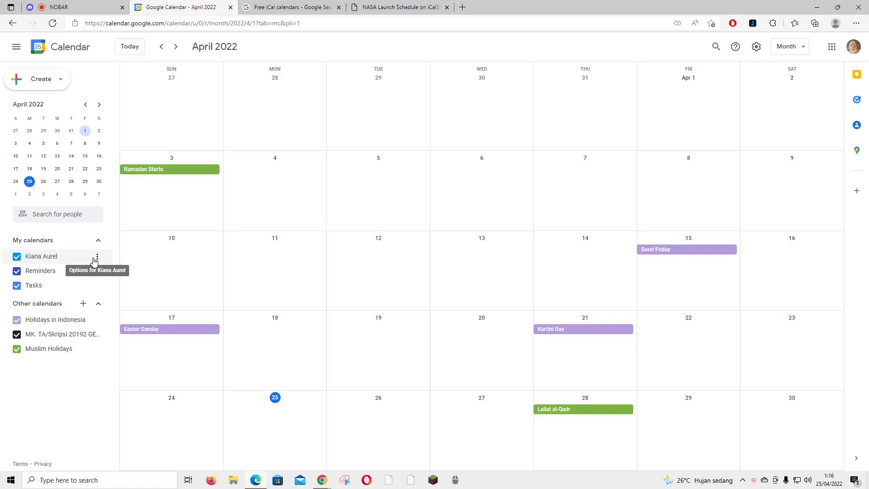
# Open Settings and sharing for the primary calendar from its My calendars options menu
pyautogui.click(96, 258)
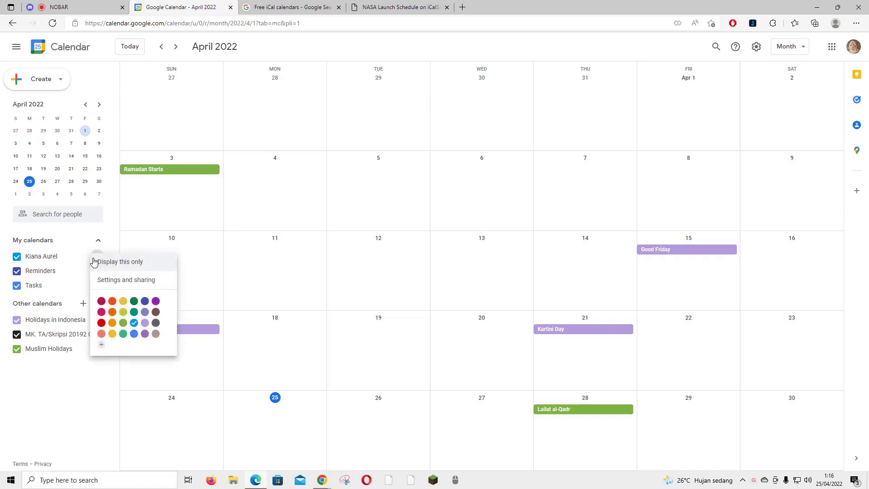
pyautogui.click(125, 288)
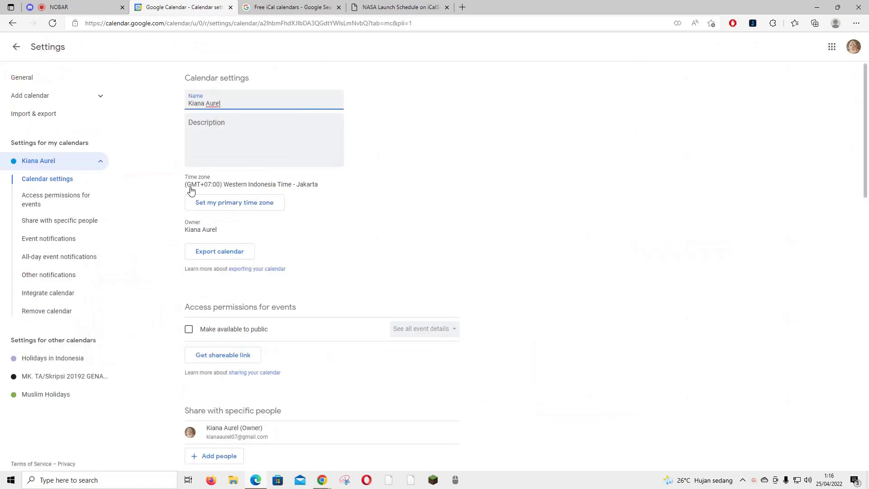
# Replace the primary calendar's name with 'Birthdays' and commit the change
pyautogui.tripleClick(235, 104)
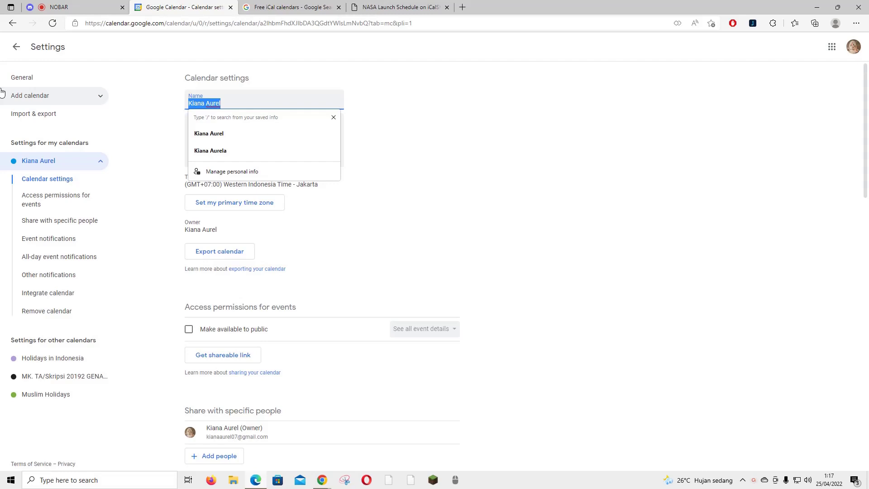
pyautogui.write('Bir')
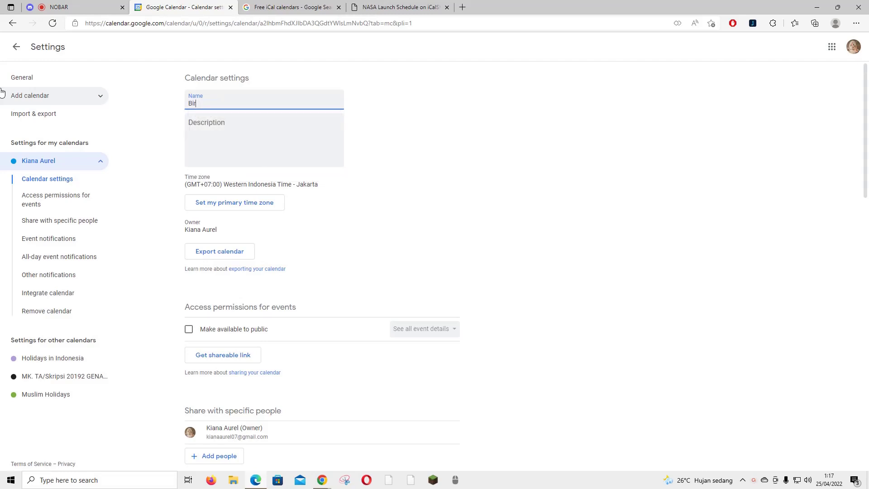
pyautogui.write('hh')
pyautogui.write('hda')
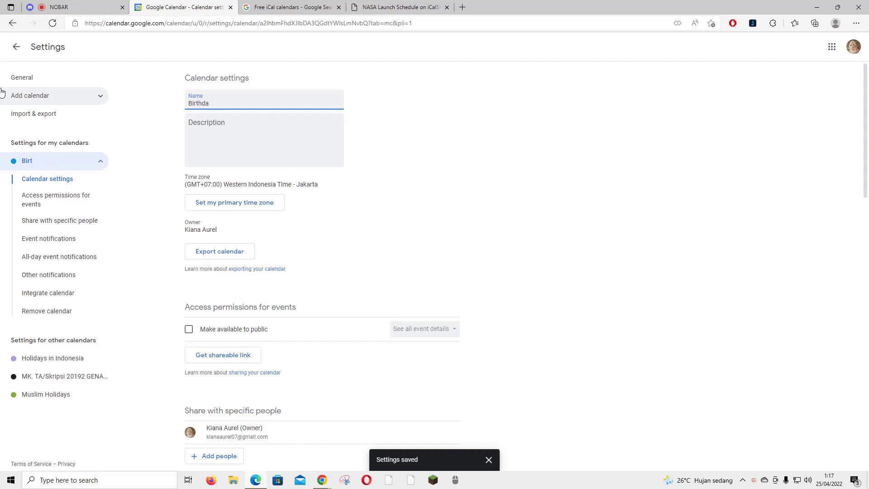
pyautogui.write('ys')
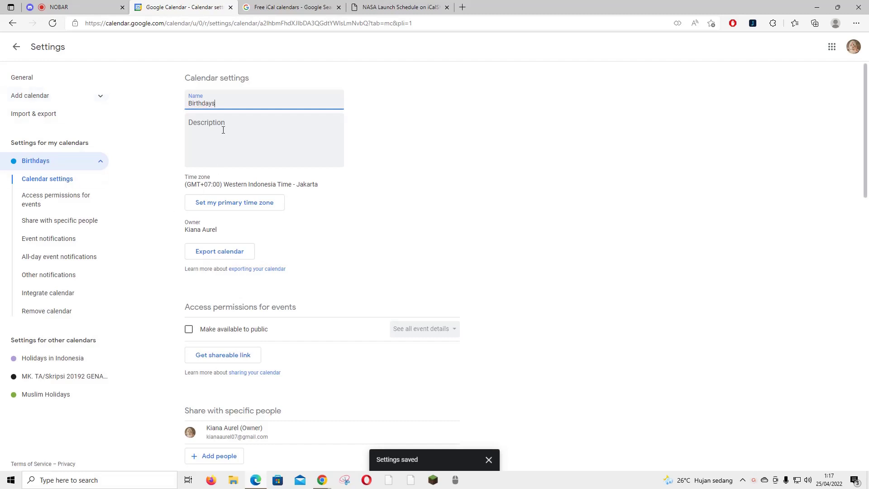
pyautogui.click(223, 130)
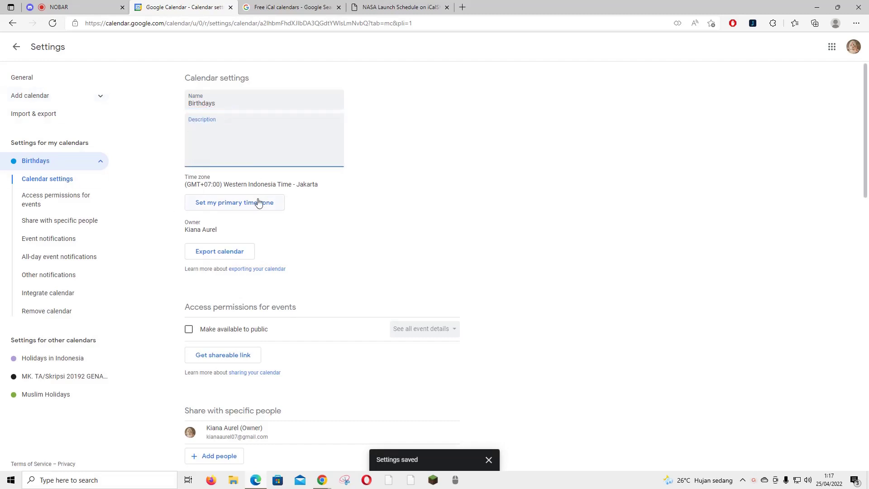
pyautogui.scroll(-1, 268, 203)
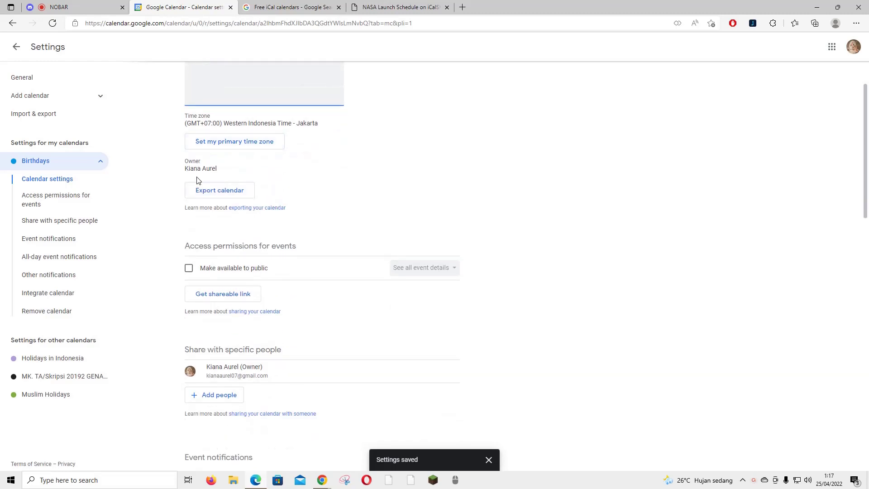
pyautogui.scroll(-1, 252, 183)
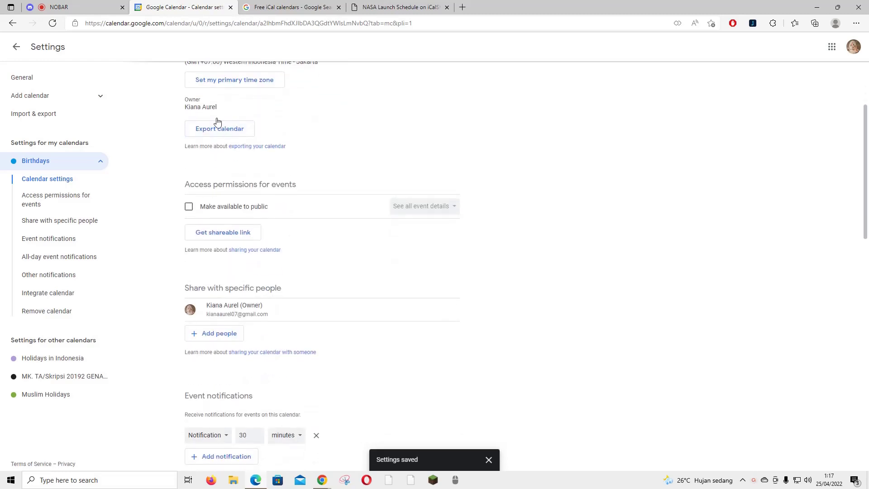
pyautogui.click(189, 207)
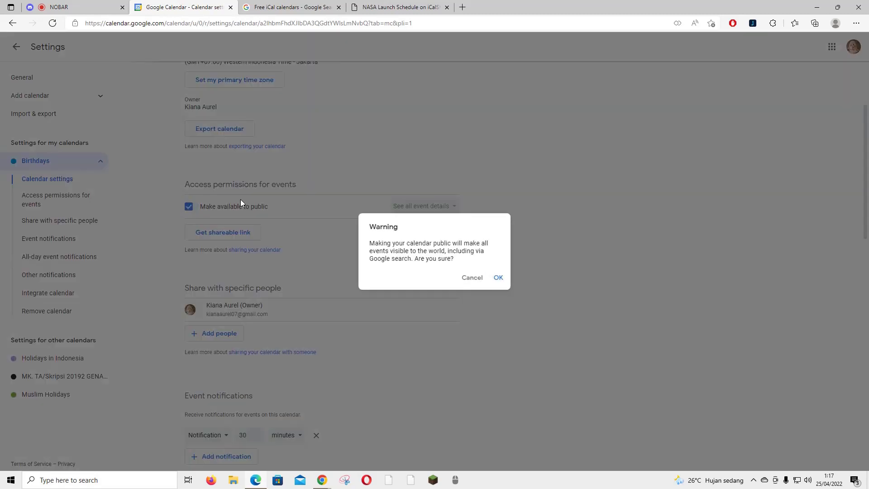
pyautogui.click(472, 278)
pyautogui.scroll(-1, 301, 229)
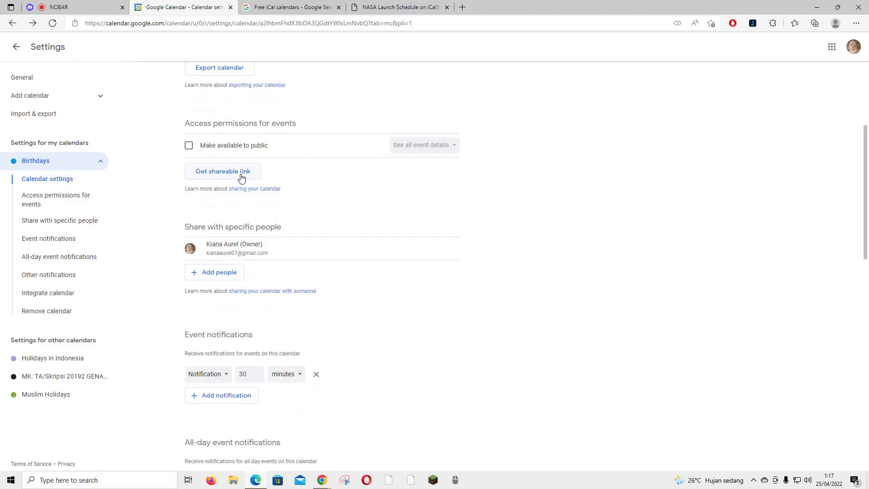
pyautogui.scroll(-1, 241, 178)
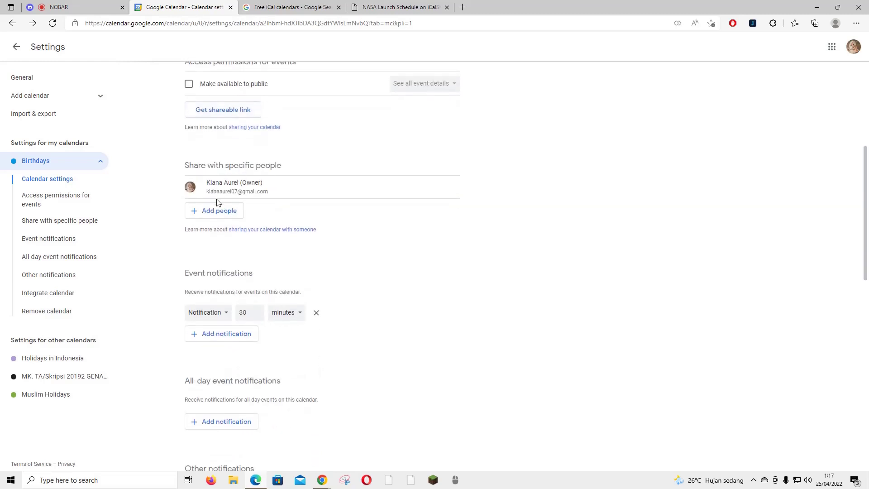
pyautogui.scroll(-2, 218, 204)
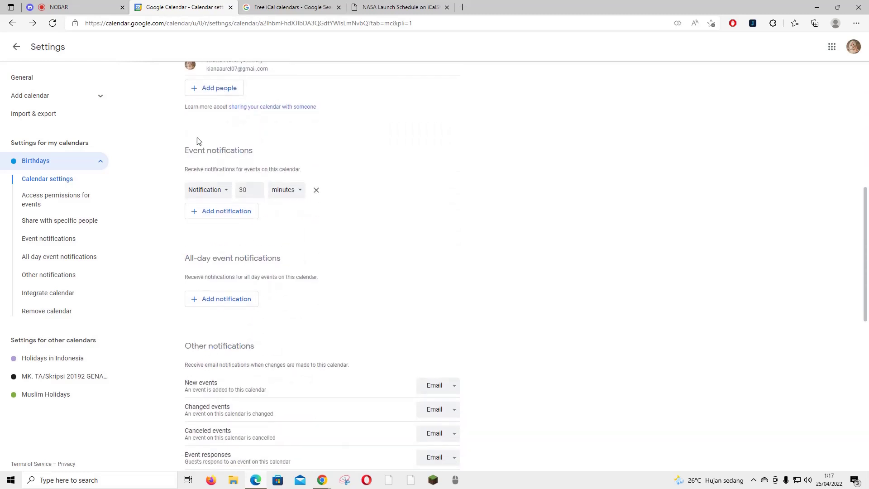
pyautogui.scroll(-3, 232, 156)
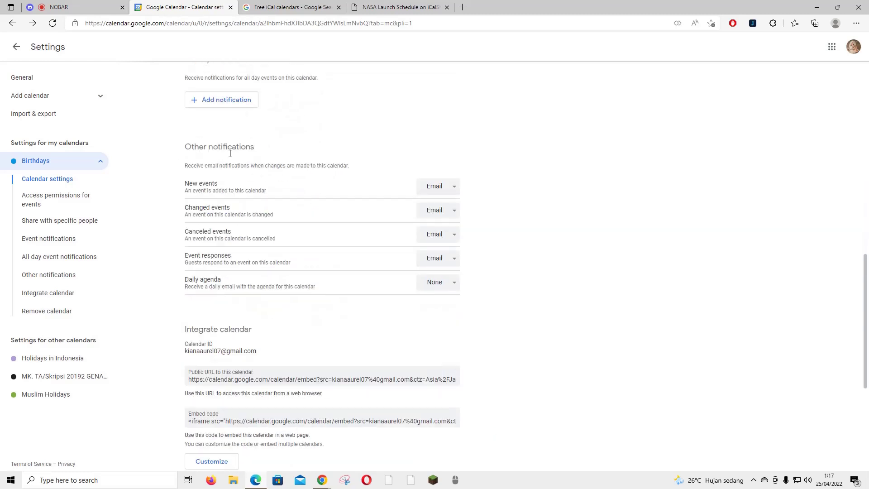
pyautogui.scroll(-1, 228, 176)
pyautogui.scroll(-1, 222, 194)
pyautogui.scroll(-1, 224, 198)
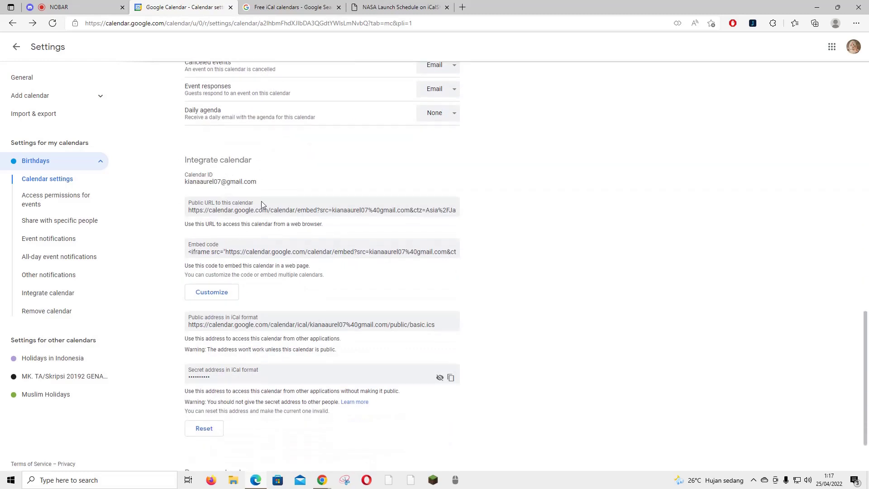
pyautogui.scroll(-1, 228, 221)
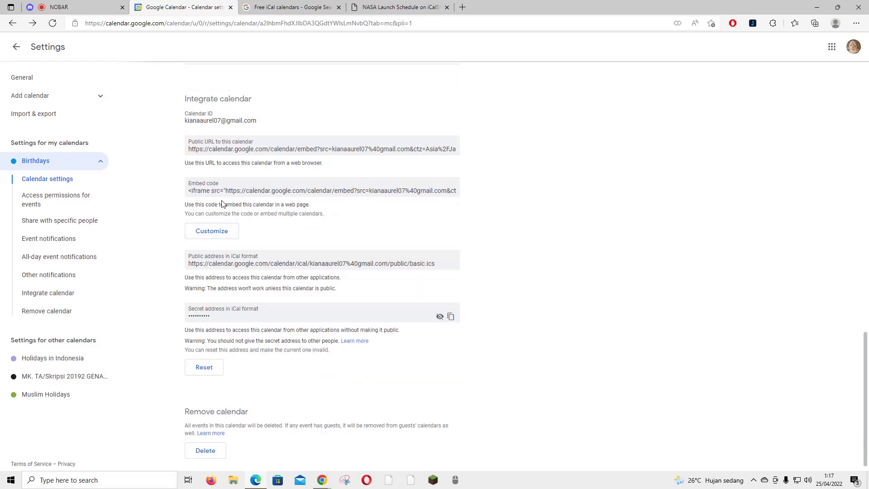
pyautogui.scroll(-1, 215, 184)
pyautogui.scroll(3, 231, 241)
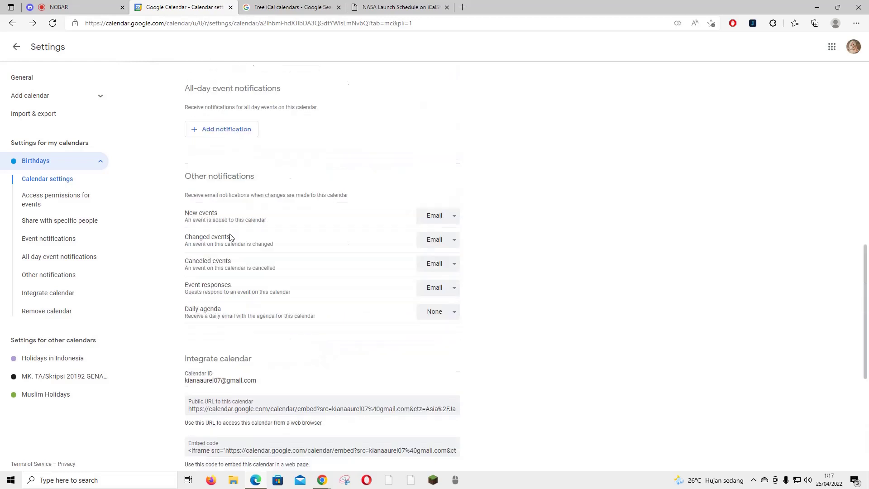
pyautogui.scroll(7, 227, 136)
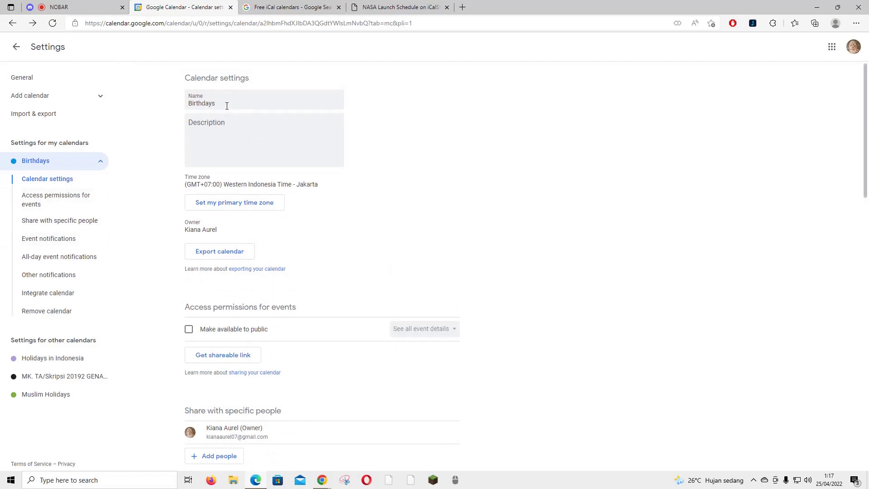
pyautogui.click(100, 97)
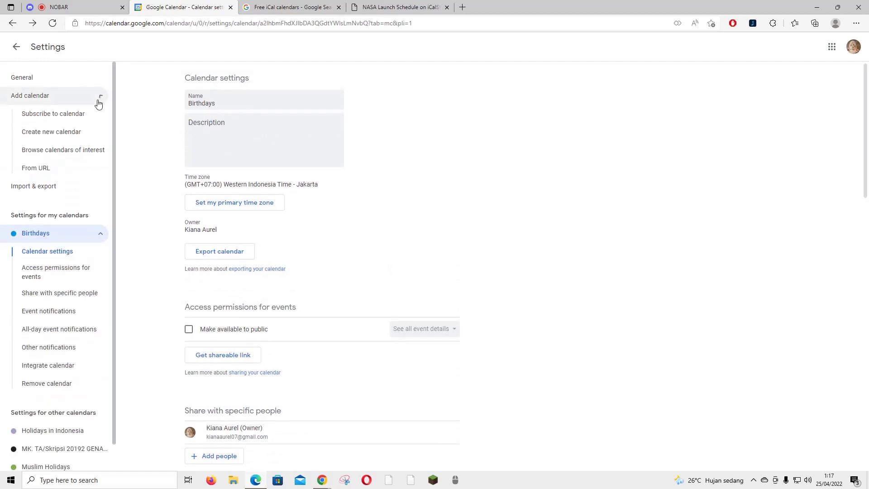
pyautogui.click(100, 98)
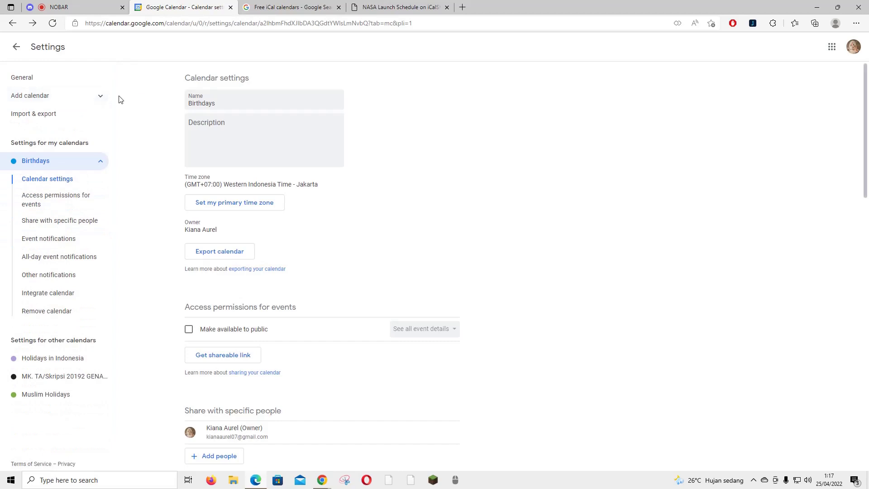
pyautogui.scroll(-1, 123, 120)
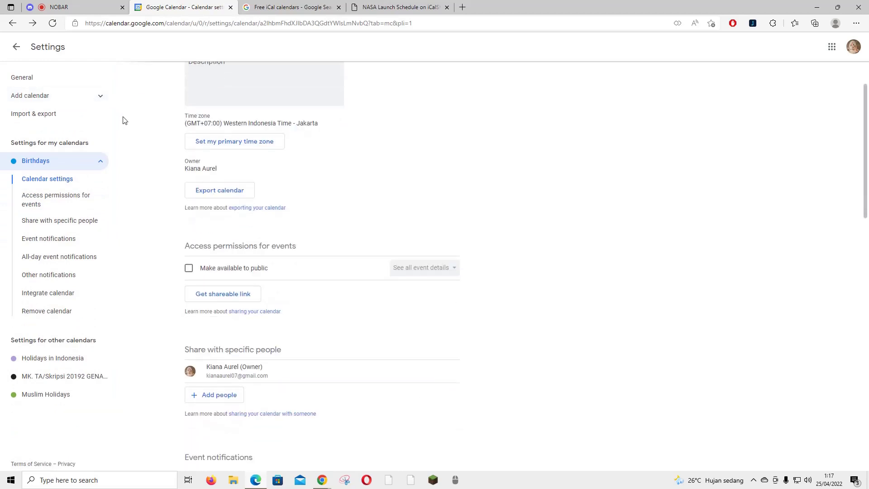
pyautogui.scroll(-2, 123, 120)
pyautogui.scroll(-2, 124, 120)
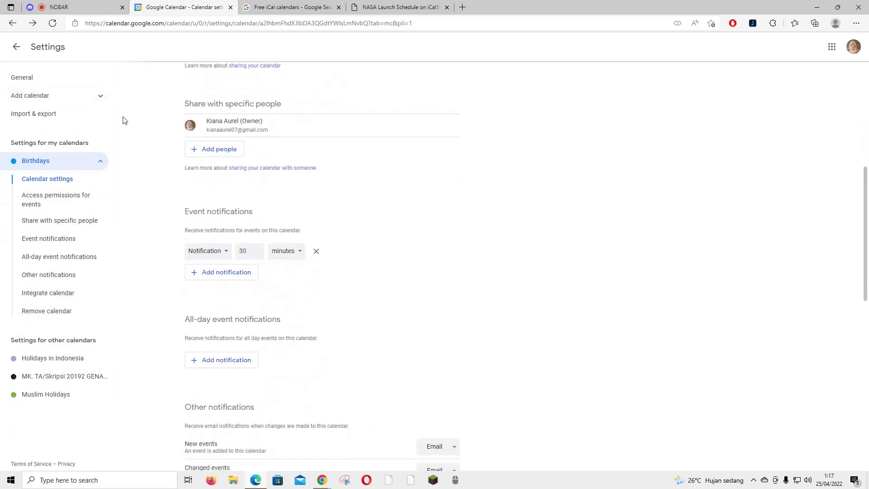